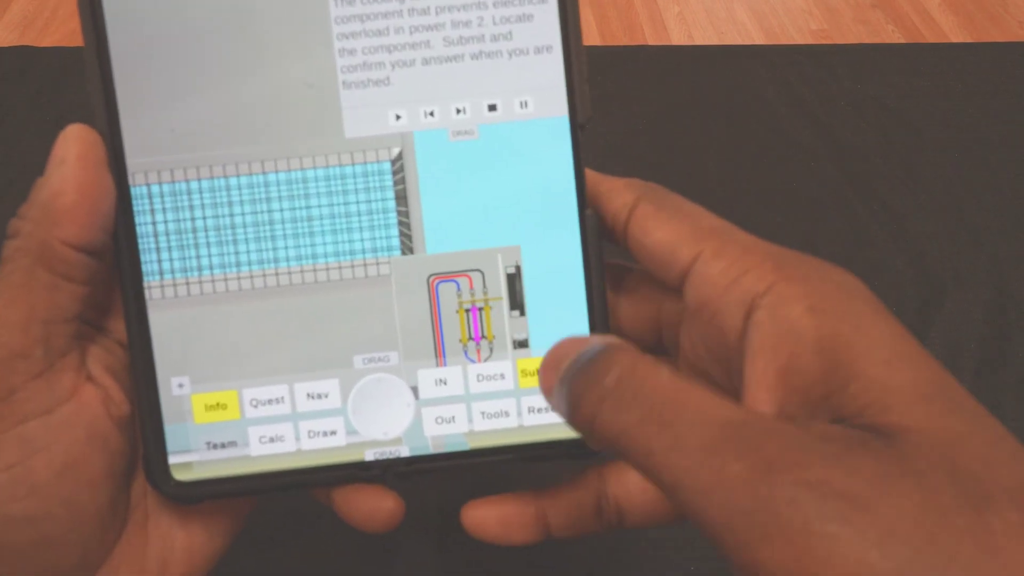
Submit and confirm the first fuse answer, which is marked incorrect, then move on.
{"action": "left_click", "coordinate": [553, 390]}
{"action": "left_click", "coordinate": [488, 90]}
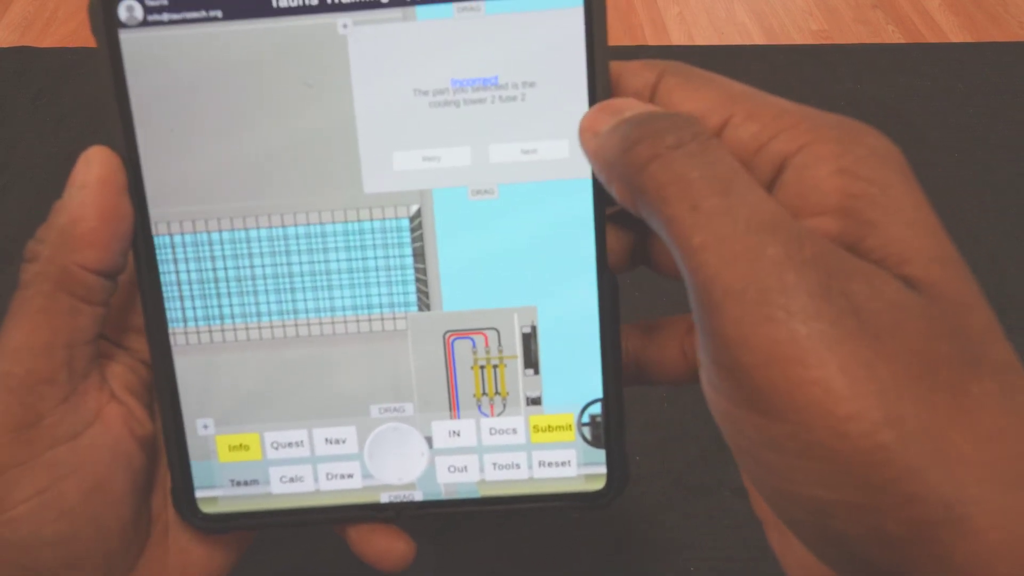
{"action": "left_click", "coordinate": [534, 150]}
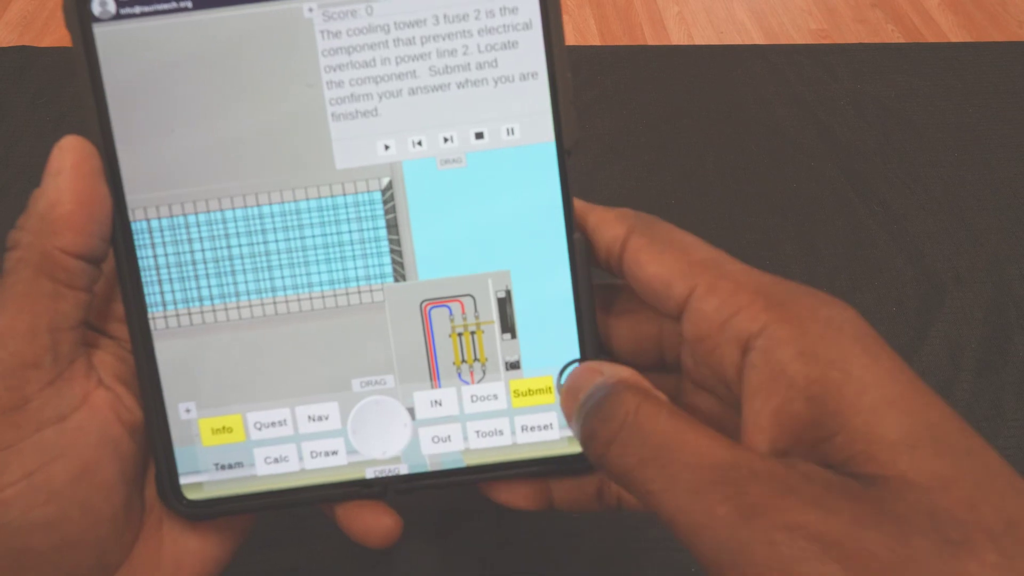
Rotate to cooling tower 3 and submit fuse 2 as the answer, then show question categories.
{"action": "left_click_drag", "start_coordinate": [583, 376], "coordinate": [526, 407]}
{"action": "mouse_move", "coordinate": [416, 408]}
{"action": "left_mouse_down"}
{"action": "mouse_move", "coordinate": [412, 432]}
{"action": "mouse_move", "coordinate": [389, 424]}
{"action": "left_mouse_up"}
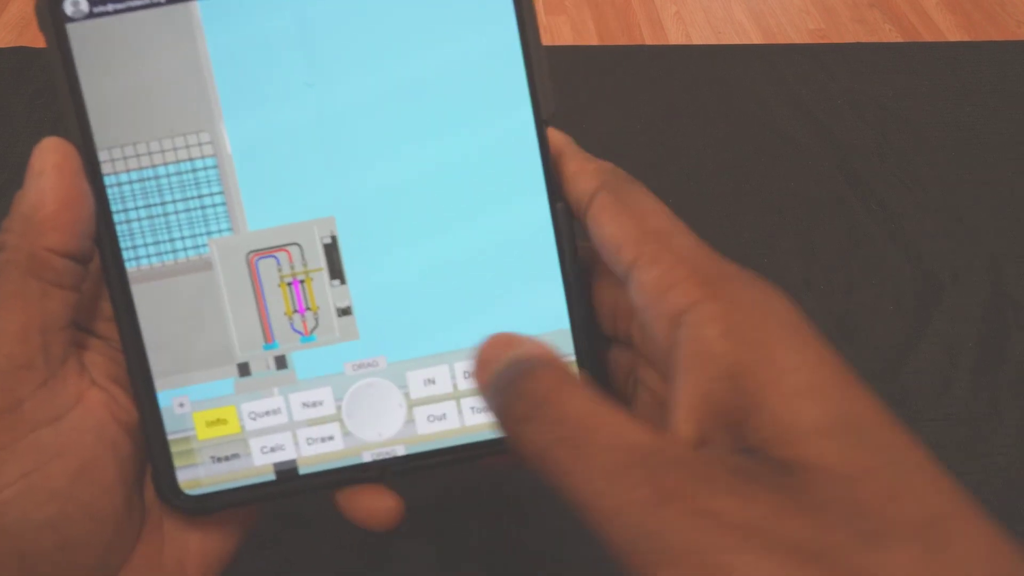
{"action": "left_click", "coordinate": [539, 370]}
{"action": "left_click", "coordinate": [461, 100]}
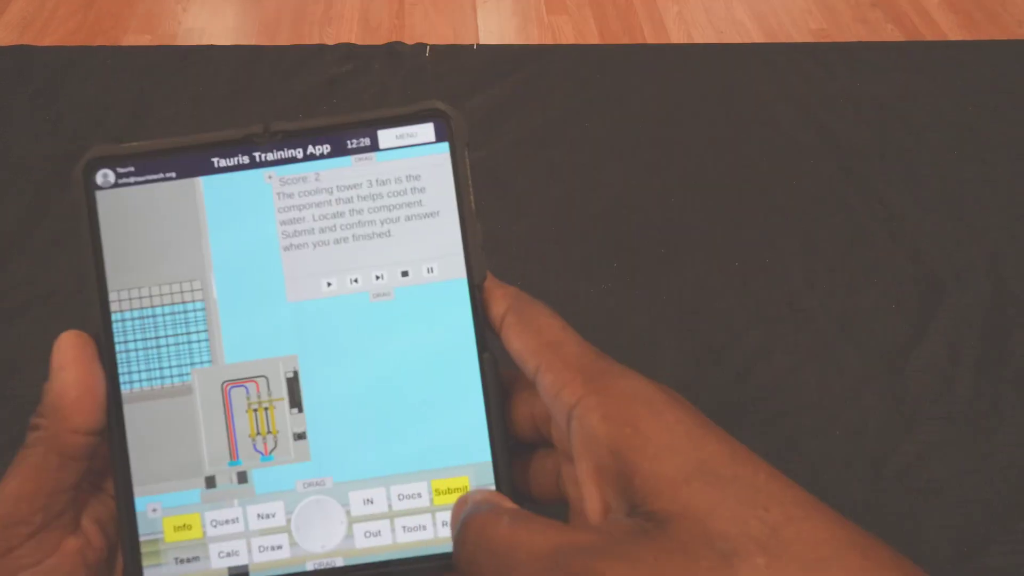
{"action": "left_click", "coordinate": [460, 520]}
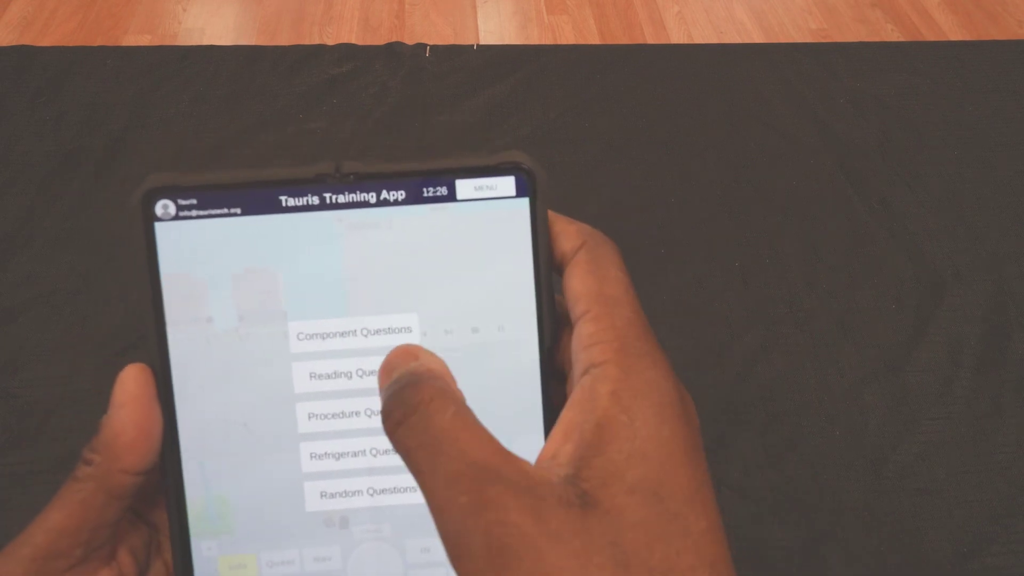
Start a reading question and submit the AHU supply damper as the answer.
{"action": "left_click", "coordinate": [376, 377]}
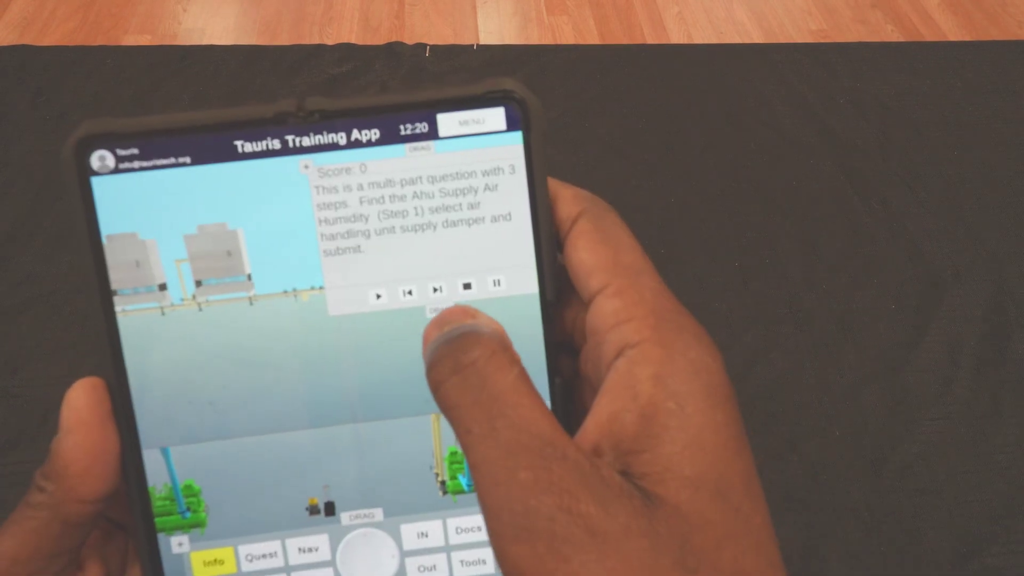
{"action": "left_click_drag", "start_coordinate": [436, 340], "coordinate": [396, 344]}
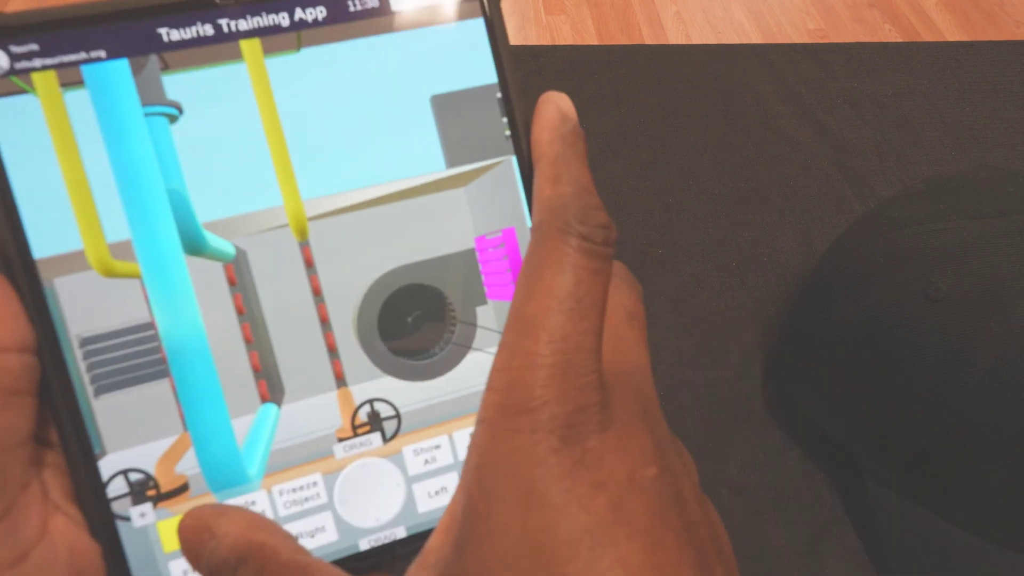
{"action": "left_click", "coordinate": [96, 516]}
{"action": "left_click", "coordinate": [320, 292]}
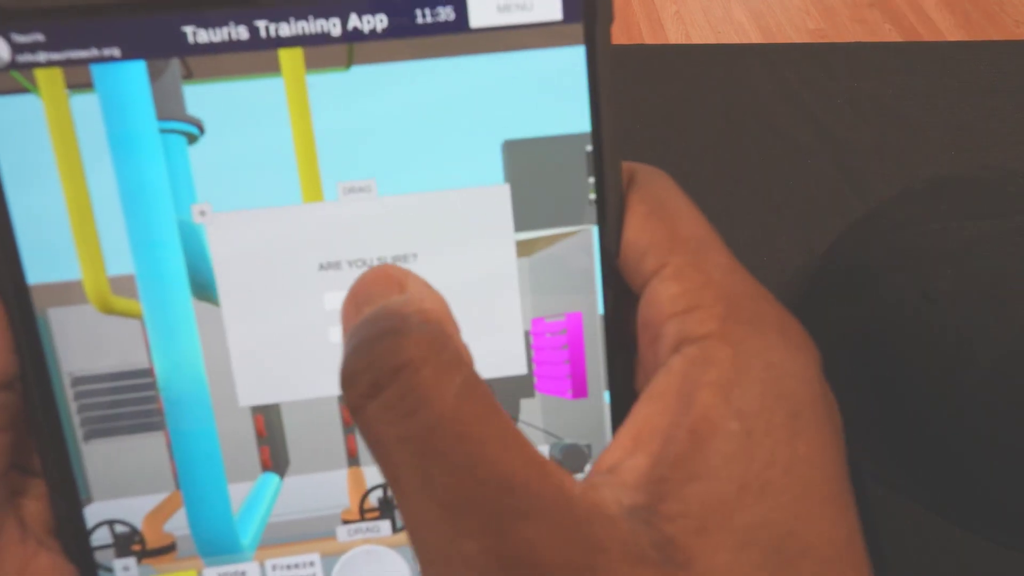
{"action": "left_click", "coordinate": [352, 300]}
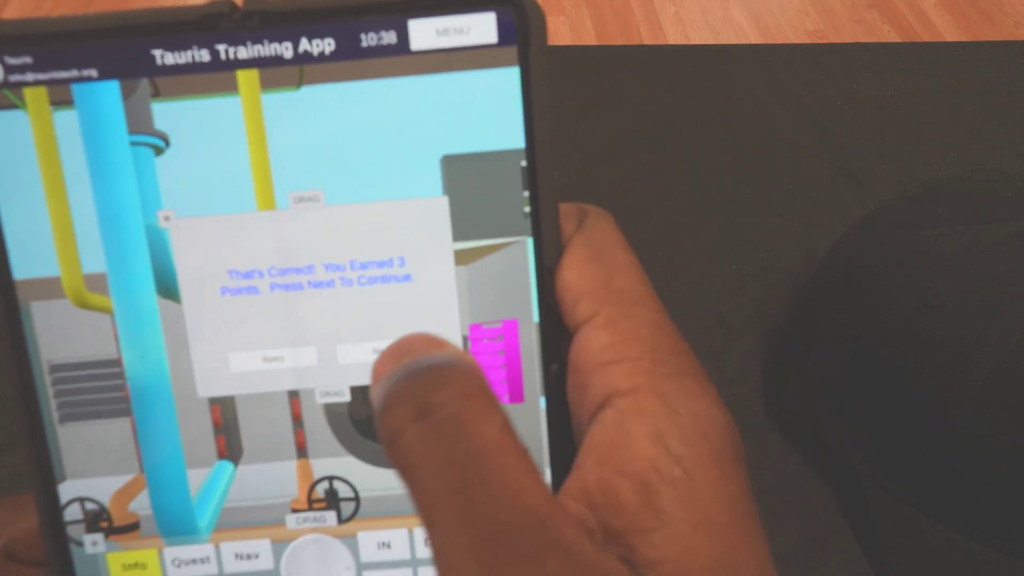
{"action": "left_click", "coordinate": [383, 355]}
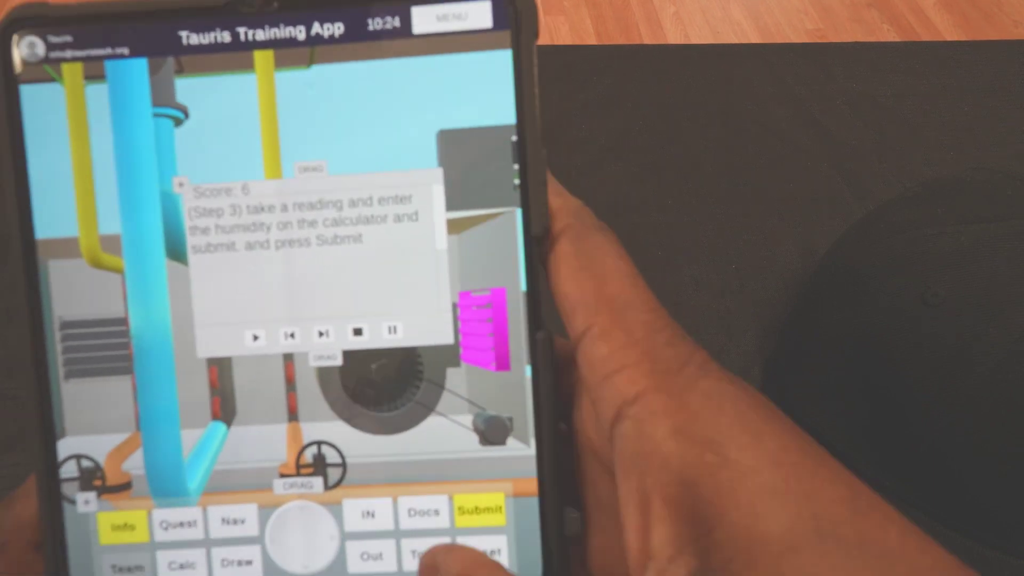
Take a psychrometer reading and submit 35% rh as the supply air humidity.
{"action": "left_click", "coordinate": [448, 570]}
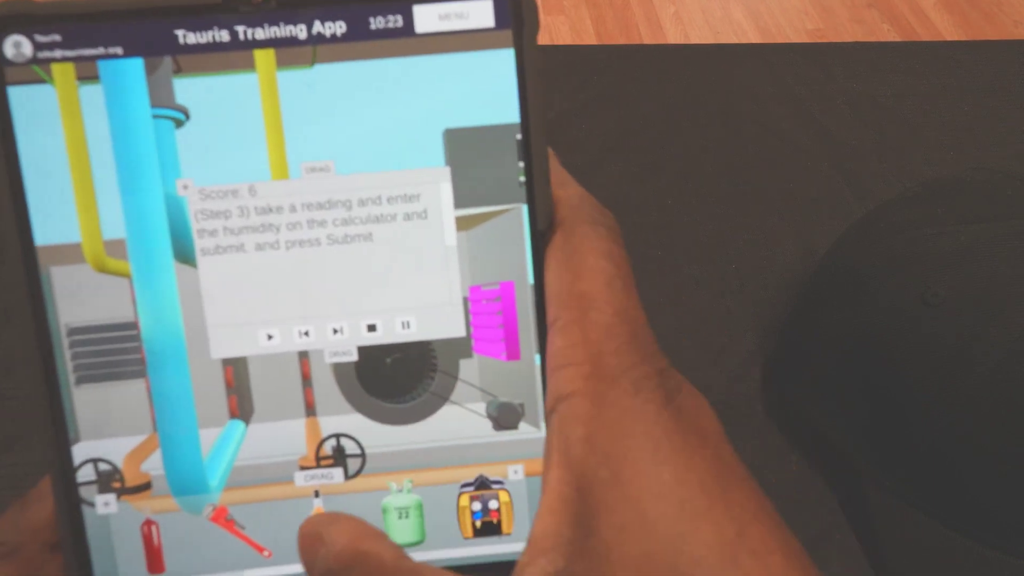
{"action": "left_click", "coordinate": [317, 508]}
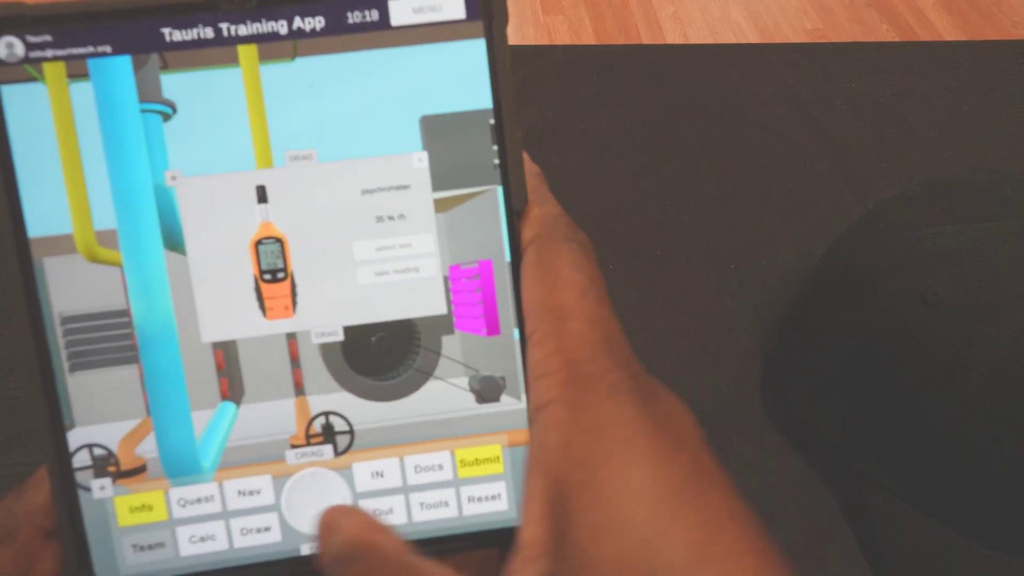
{"action": "left_click", "coordinate": [208, 551]}
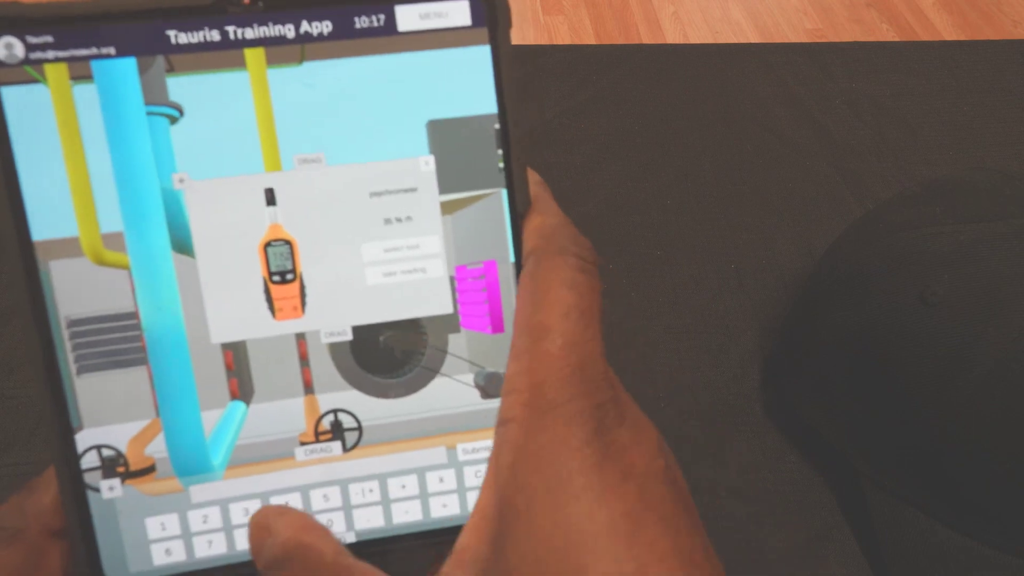
{"action": "type", "text": "35"}
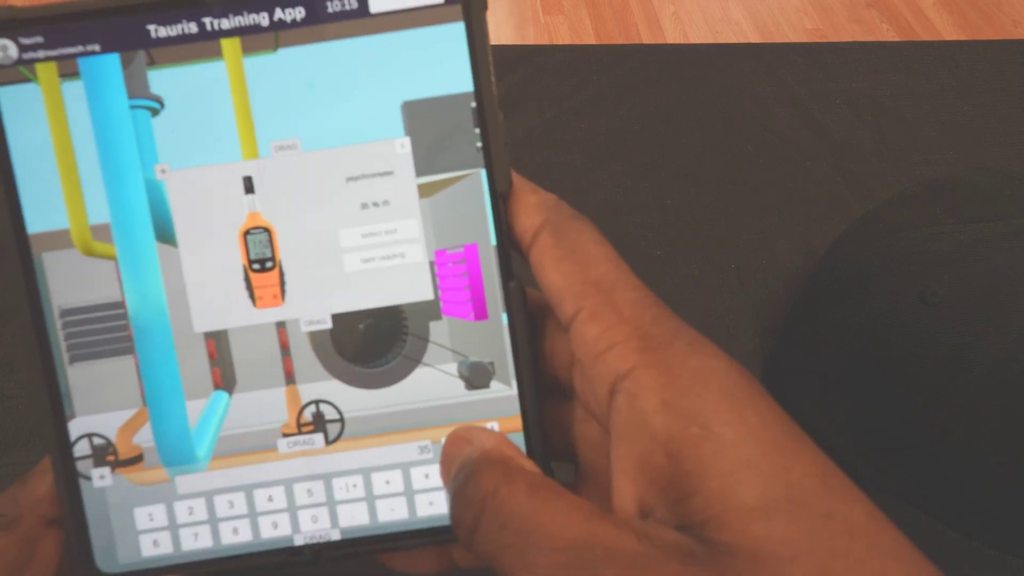
{"action": "left_click", "coordinate": [472, 436]}
{"action": "left_click", "coordinate": [412, 293]}
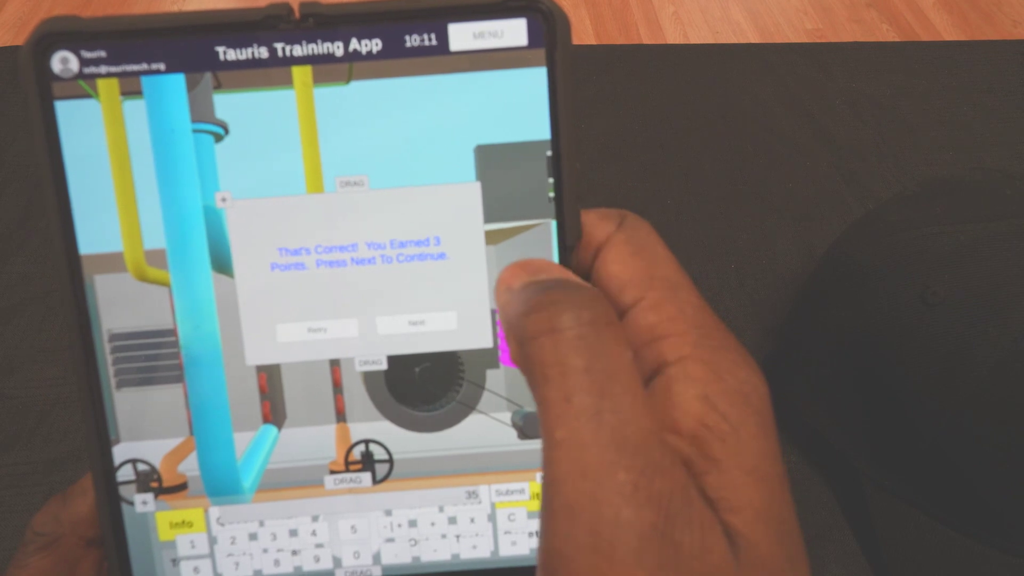
{"action": "left_click", "coordinate": [410, 322]}
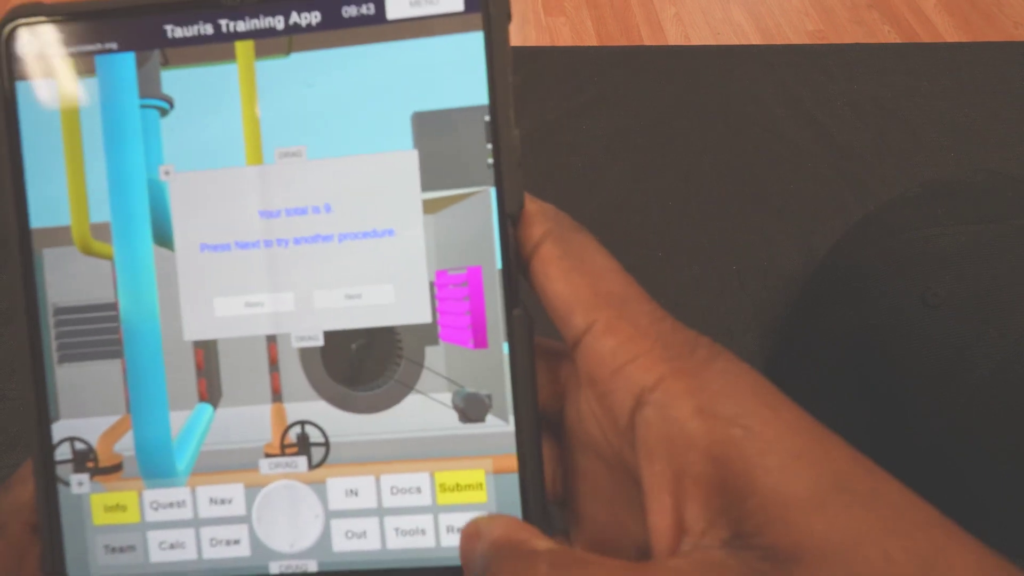
{"action": "left_click", "coordinate": [392, 313]}
Start a procedure question and go to a close view of chilled water pump 3's panel.
{"action": "left_click", "coordinate": [377, 340]}
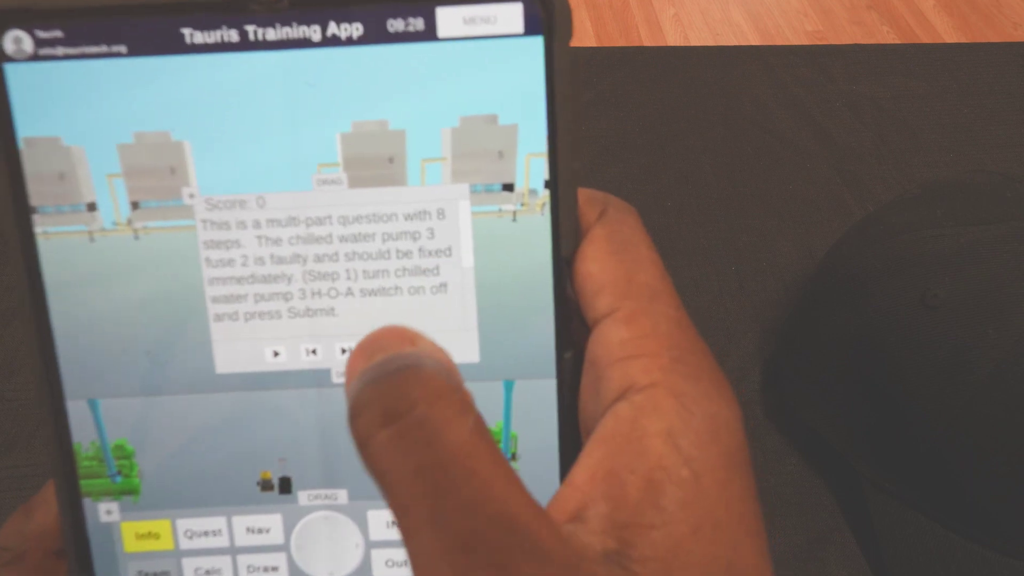
{"action": "left_click", "coordinate": [276, 524]}
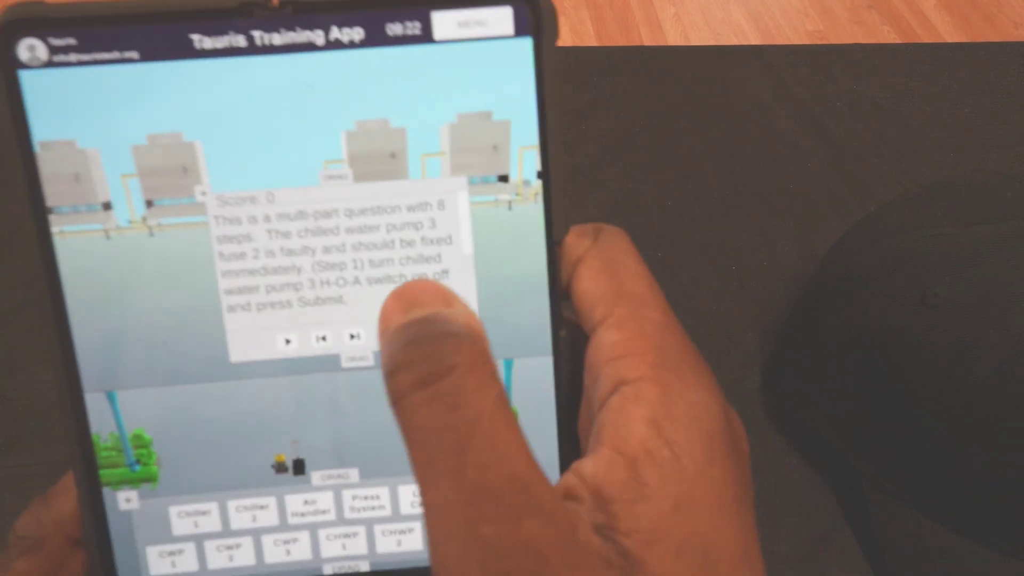
{"action": "left_click", "coordinate": [454, 534]}
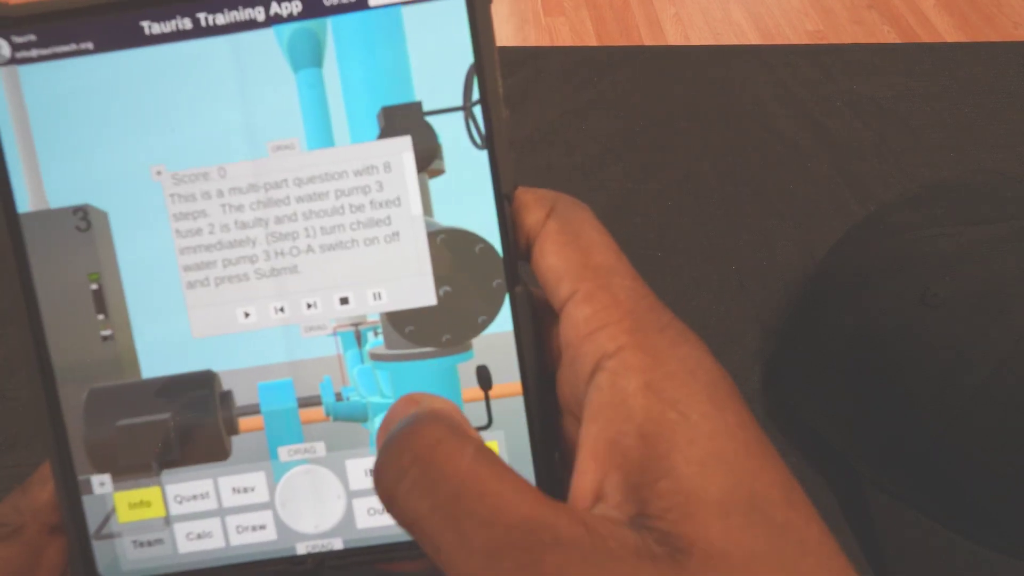
{"action": "left_click", "coordinate": [376, 472]}
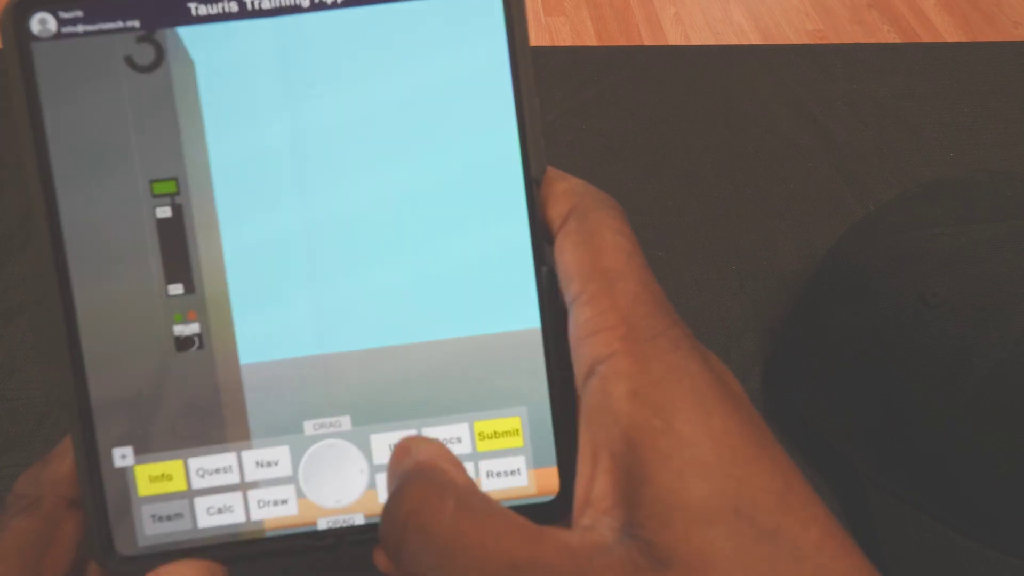
Turn pump 3's H-O-A switch off and confirm it for step 1.
{"action": "left_click", "coordinate": [187, 340]}
{"action": "left_click", "coordinate": [472, 268]}
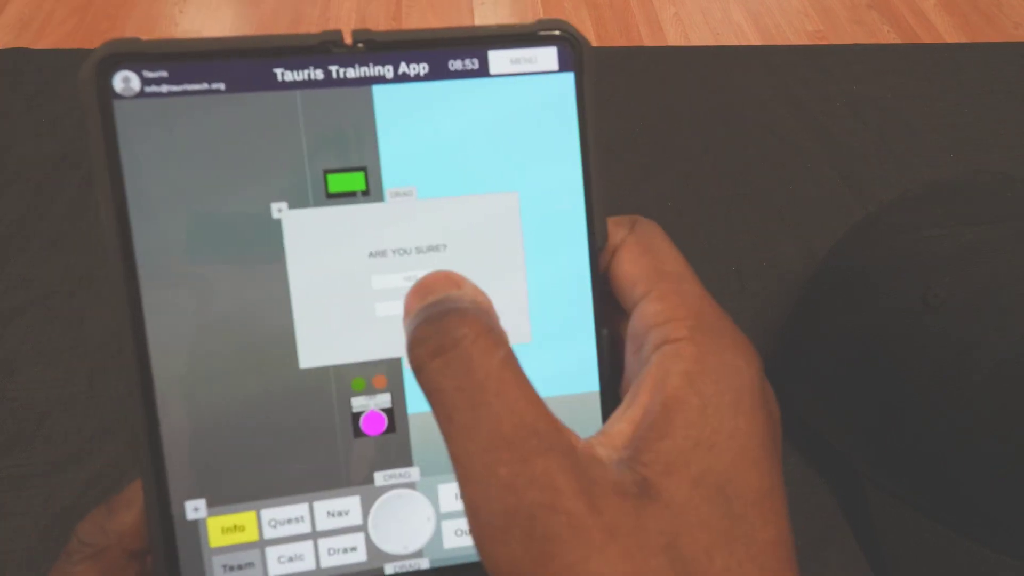
{"action": "left_click", "coordinate": [366, 250]}
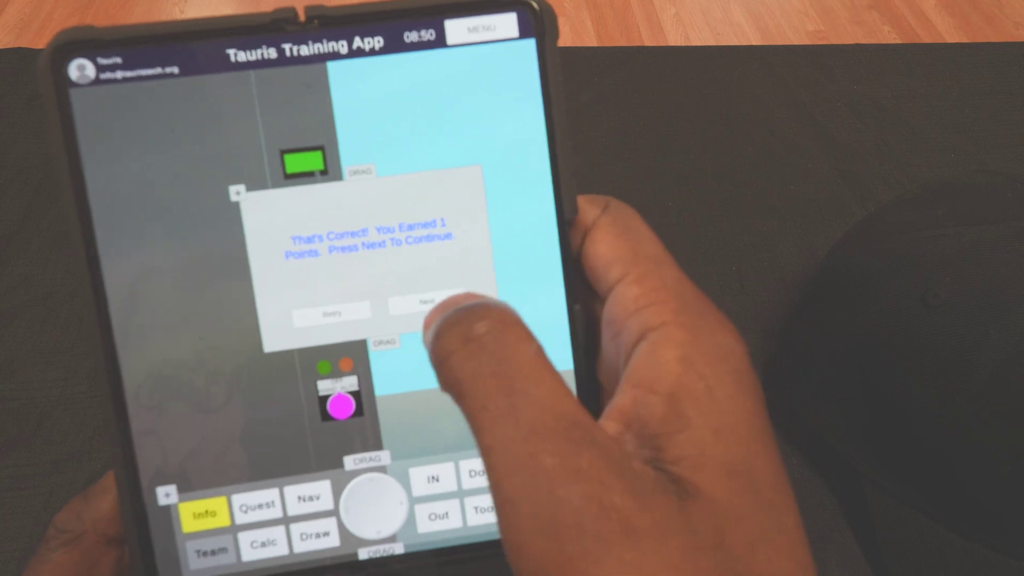
{"action": "left_click", "coordinate": [432, 308]}
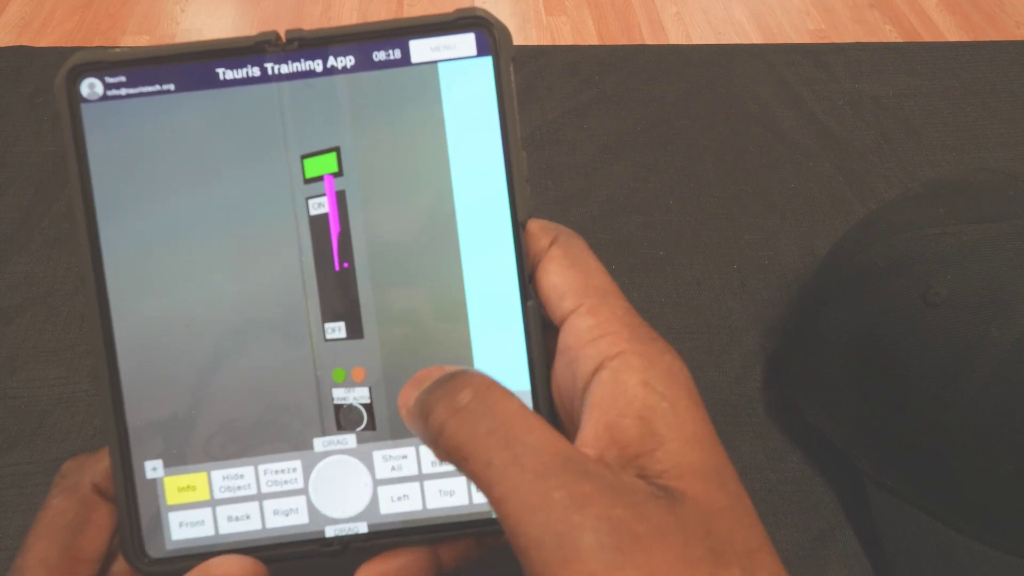
Choose and confirm the correct component action for procedure step 2.
{"action": "left_click", "coordinate": [340, 264]}
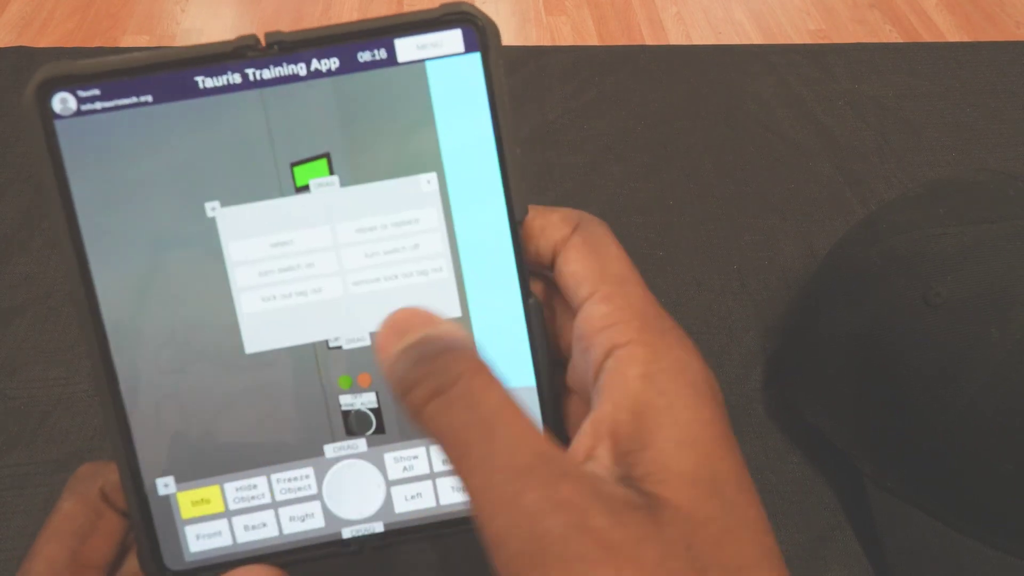
{"action": "left_click", "coordinate": [405, 263]}
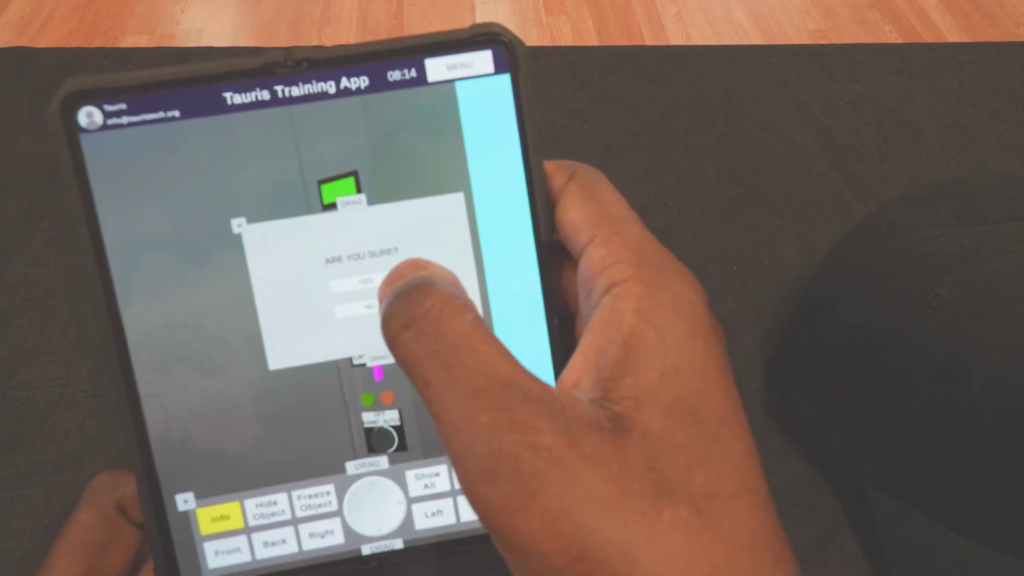
{"action": "left_click", "coordinate": [372, 281]}
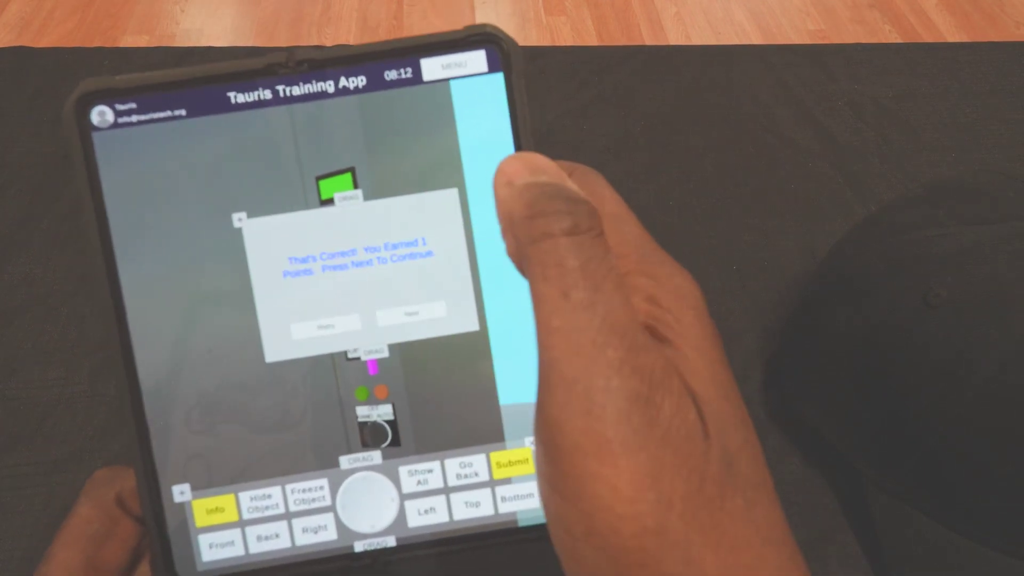
{"action": "left_click", "coordinate": [409, 311]}
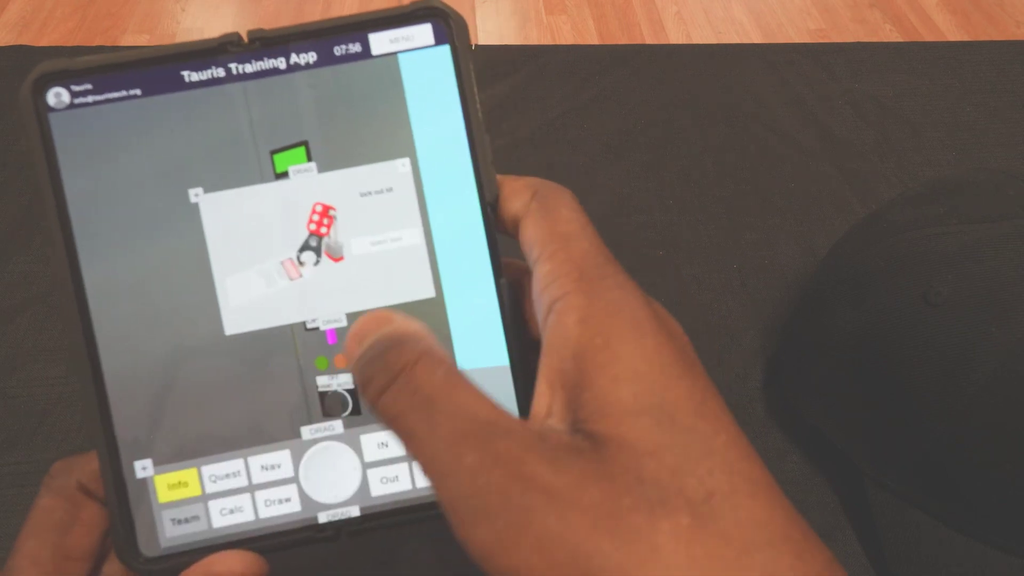
Apply and confirm the lock out tag out kit for step 3, then choose step 4's action.
{"action": "left_click", "coordinate": [421, 255]}
{"action": "left_click", "coordinate": [340, 260]}
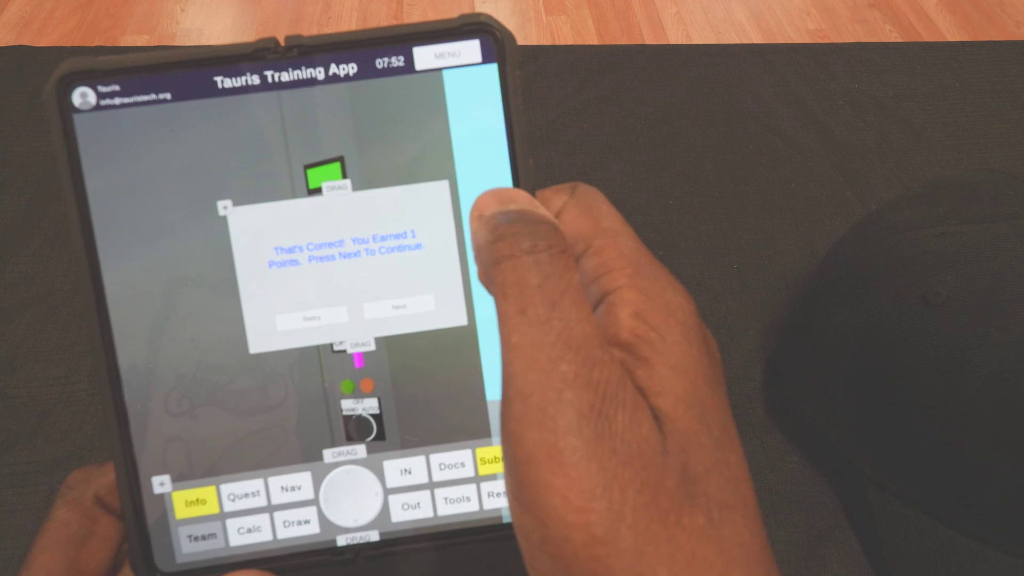
{"action": "left_click", "coordinate": [398, 305]}
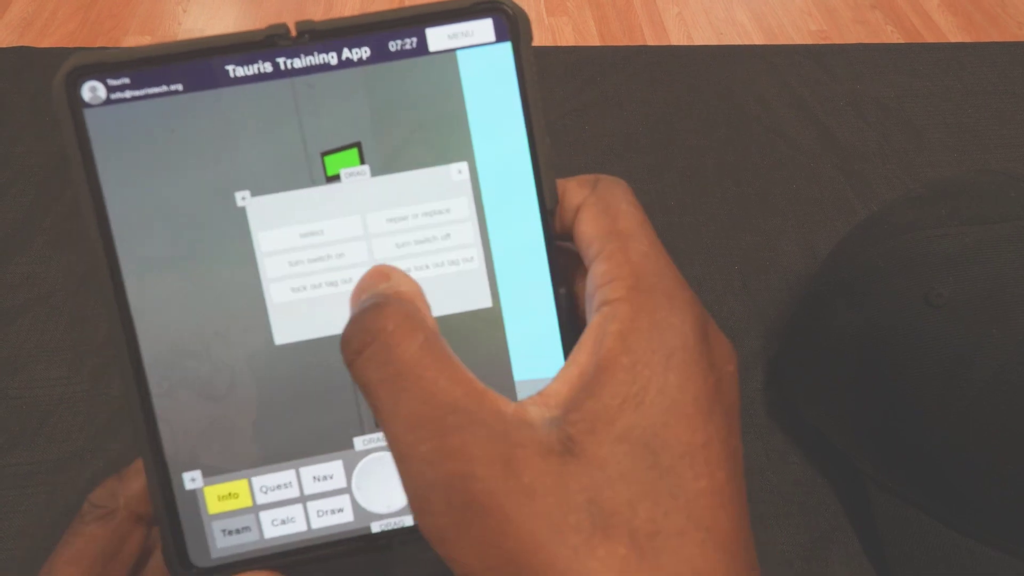
{"action": "left_click", "coordinate": [368, 272]}
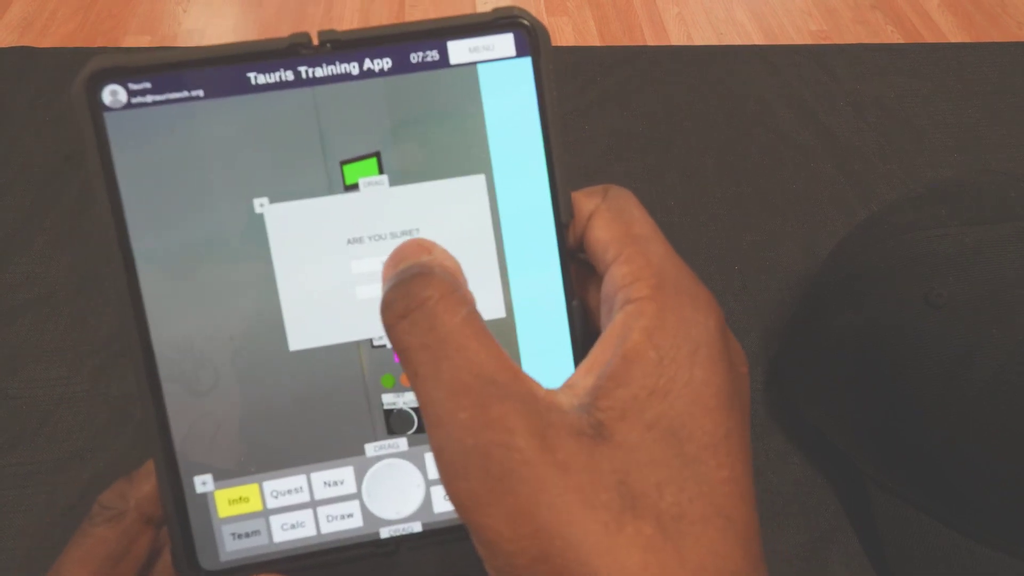
Confirm step 4's action, then choose and confirm the correct action for step 5.
{"action": "left_click", "coordinate": [388, 262]}
{"action": "left_click", "coordinate": [408, 288]}
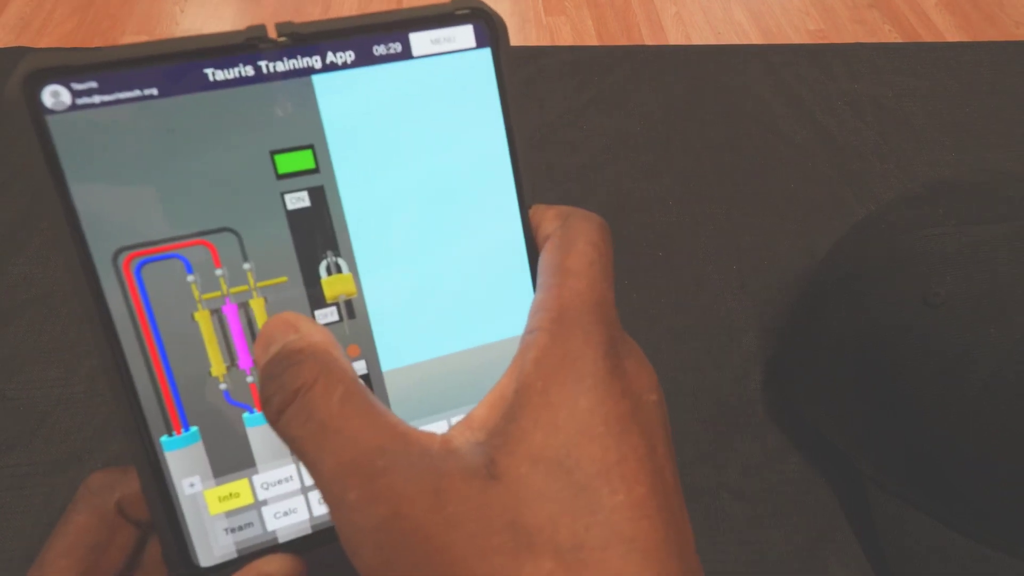
{"action": "left_click", "coordinate": [220, 491]}
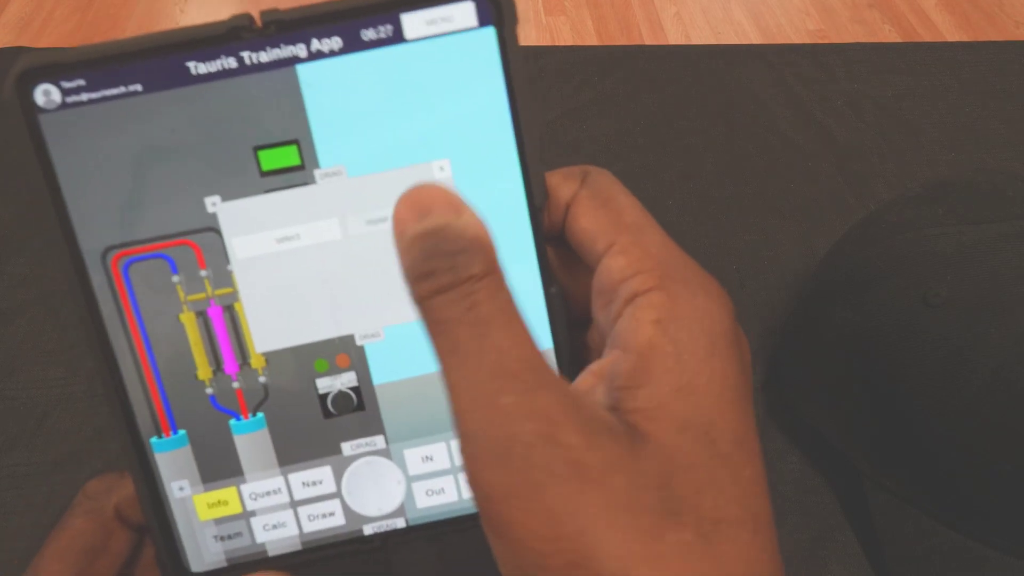
{"action": "left_click", "coordinate": [392, 210]}
{"action": "left_click", "coordinate": [373, 255]}
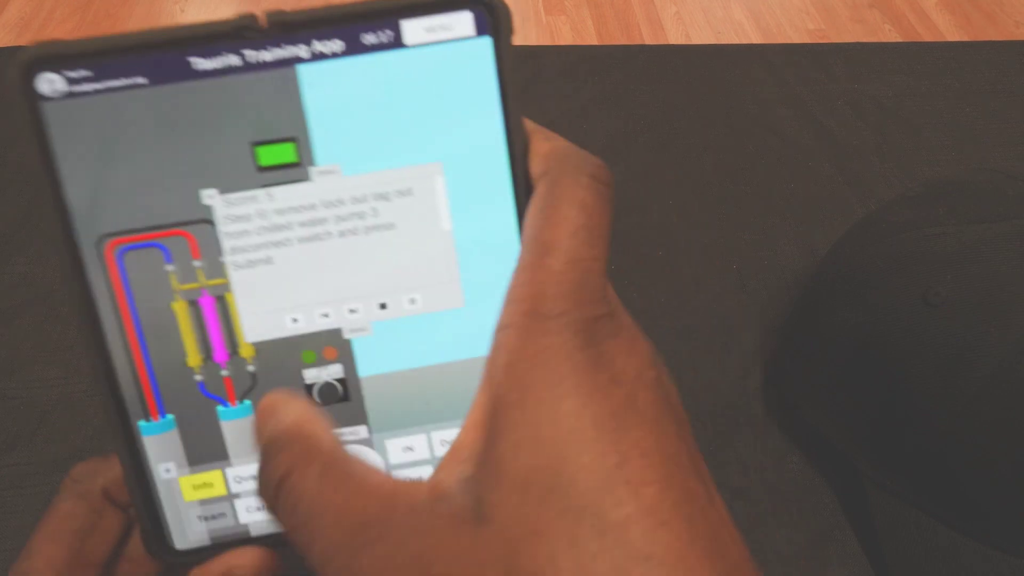
Remove the lock out tag out from pump 3's disconnect switch.
{"action": "left_click", "coordinate": [250, 478]}
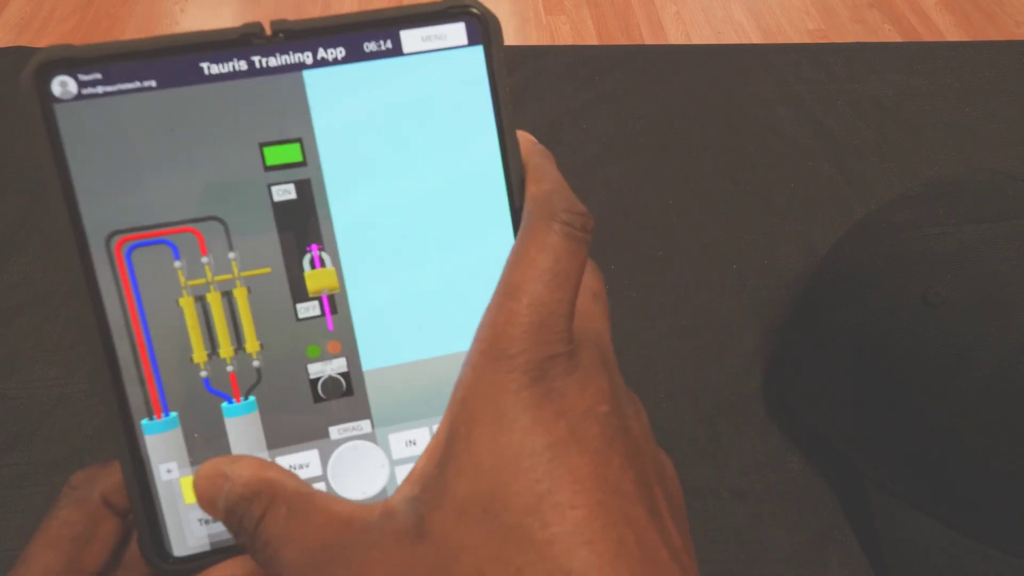
{"action": "left_click", "coordinate": [331, 288]}
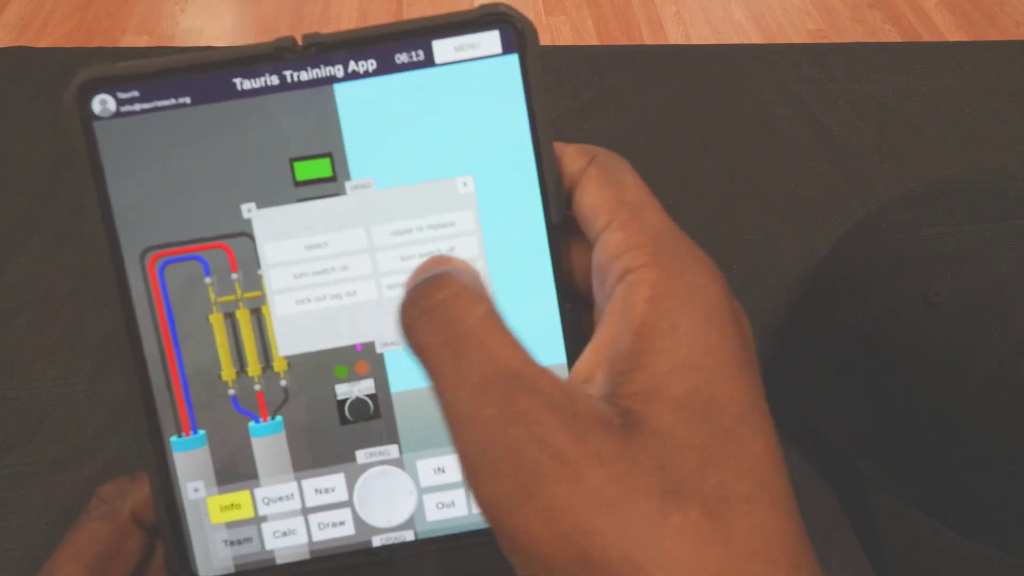
{"action": "left_click", "coordinate": [429, 256]}
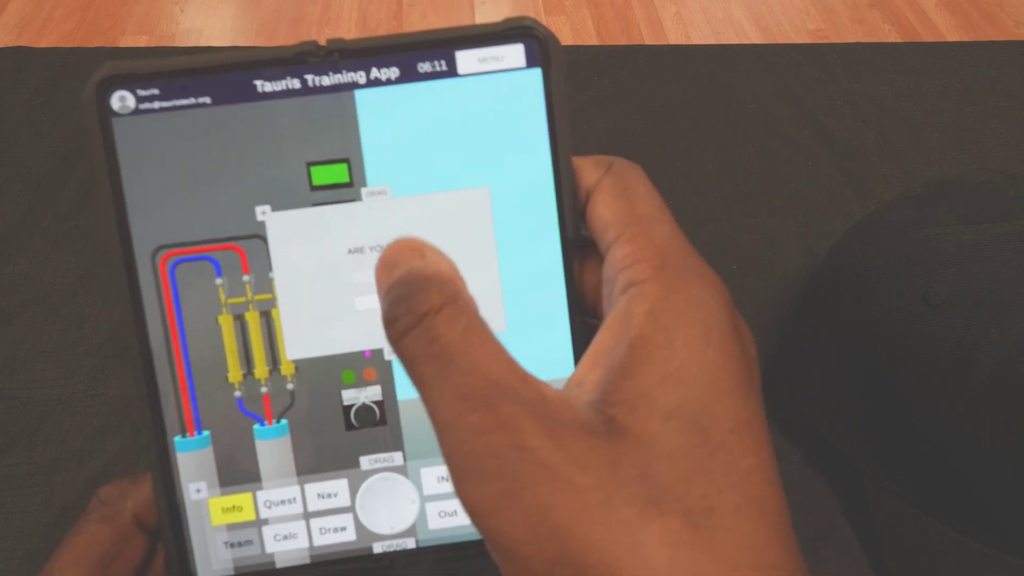
{"action": "left_click", "coordinate": [384, 288]}
{"action": "left_click", "coordinate": [416, 302]}
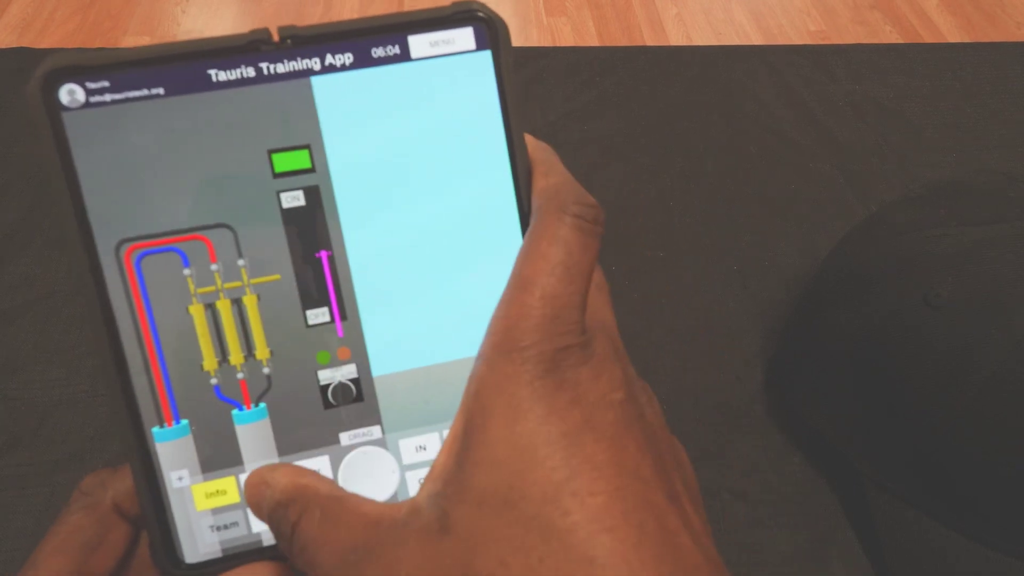
Turn pump 3's disconnect switch on for step 7.
{"action": "left_click", "coordinate": [256, 481]}
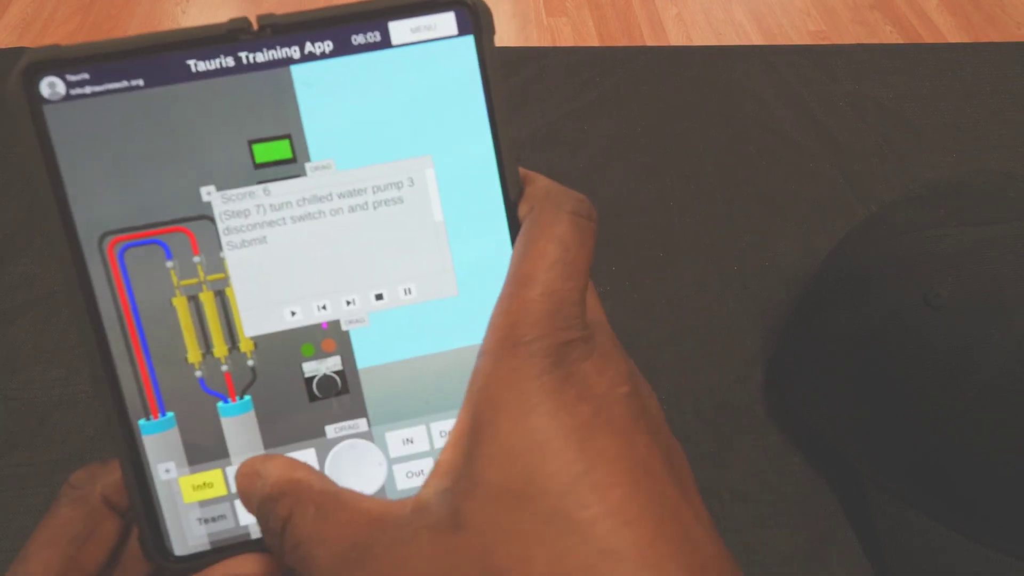
{"action": "left_click", "coordinate": [232, 475]}
{"action": "left_click", "coordinate": [320, 376]}
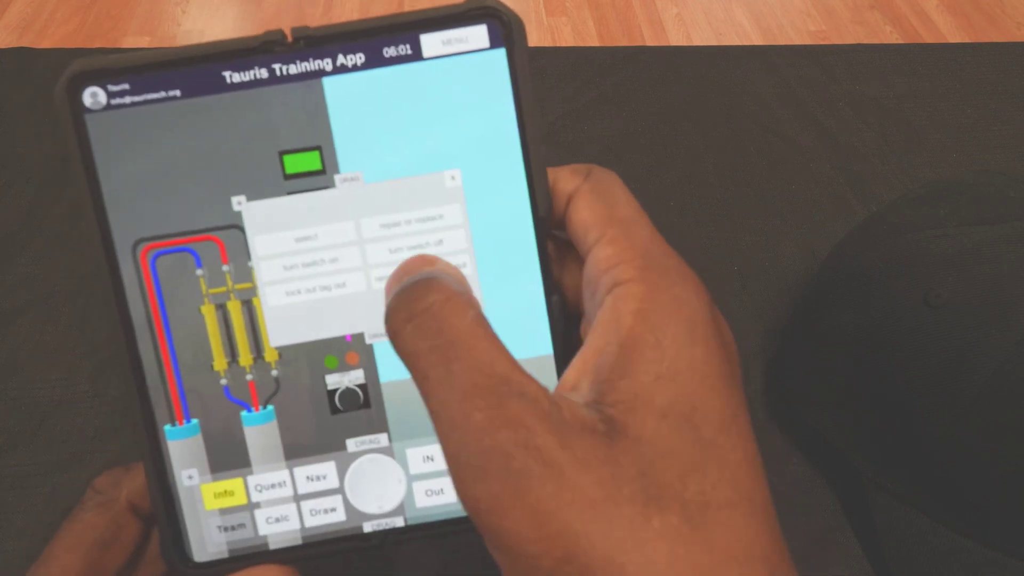
{"action": "left_click", "coordinate": [365, 276]}
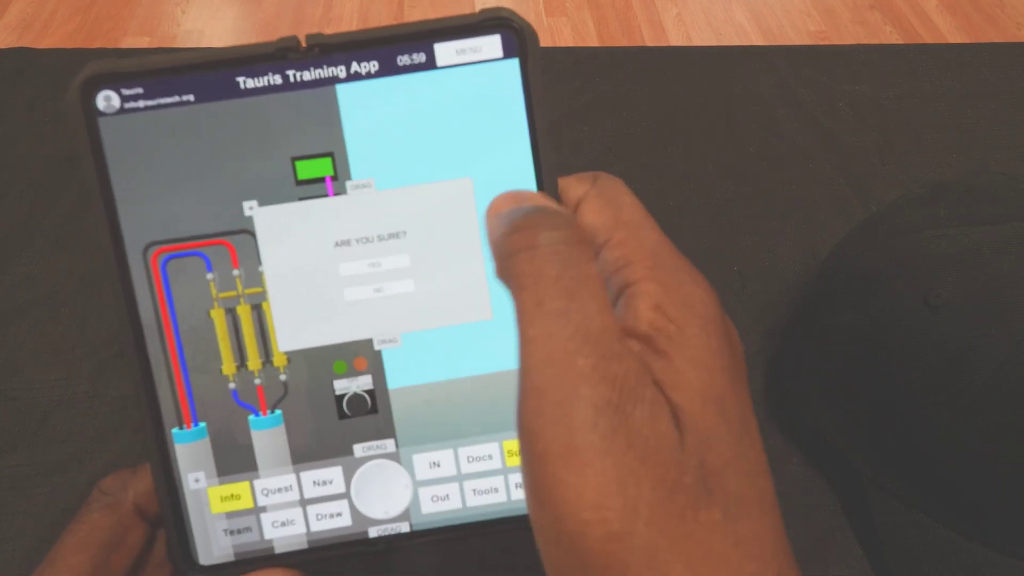
{"action": "left_click", "coordinate": [376, 273]}
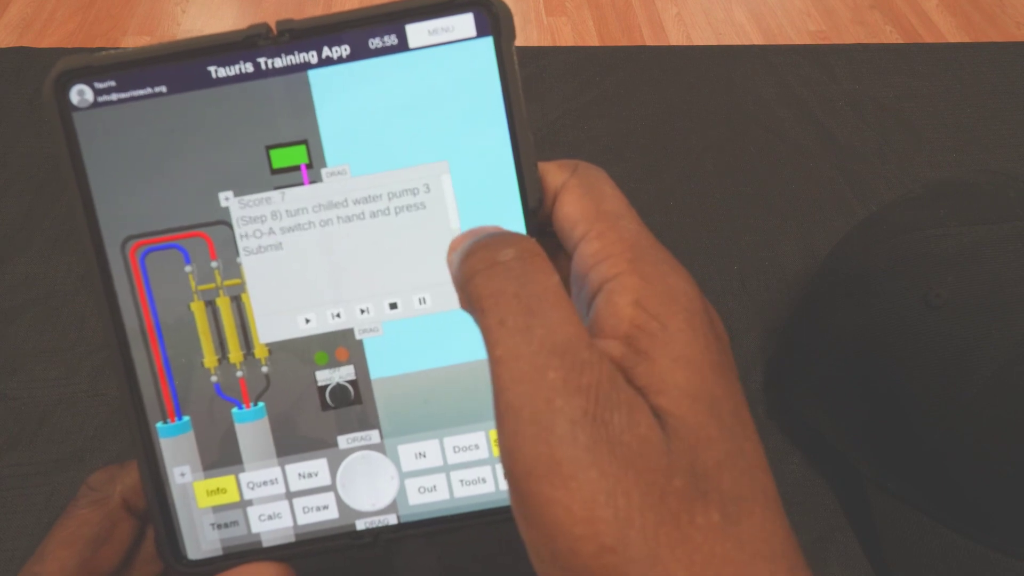
Set pump 3's H-O-A switch to hand and finish with a total score of 8.
{"action": "left_click", "coordinate": [257, 468]}
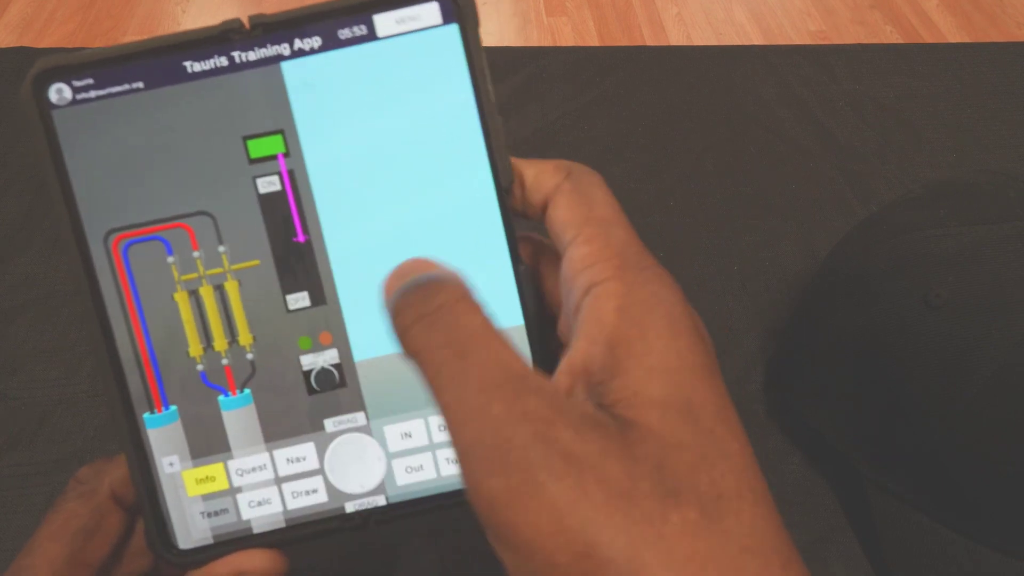
{"action": "left_click", "coordinate": [240, 472]}
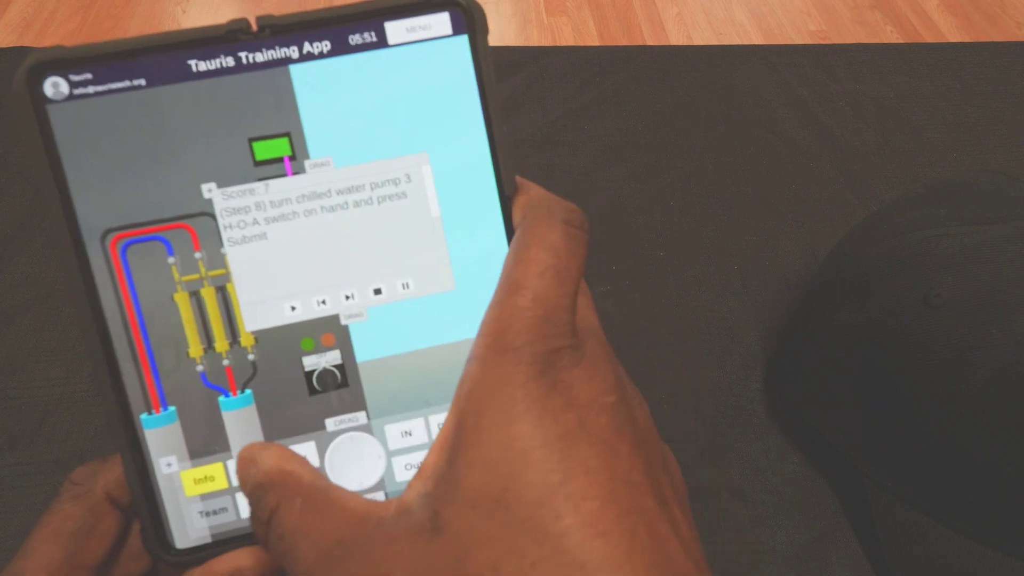
{"action": "left_click", "coordinate": [244, 472]}
{"action": "left_click", "coordinate": [320, 371]}
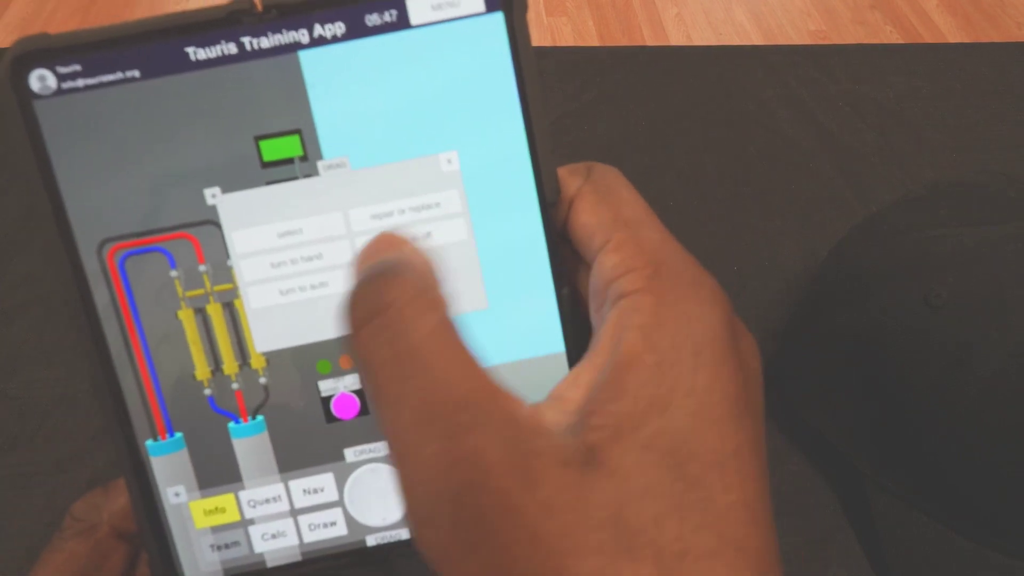
{"action": "left_click", "coordinate": [401, 240]}
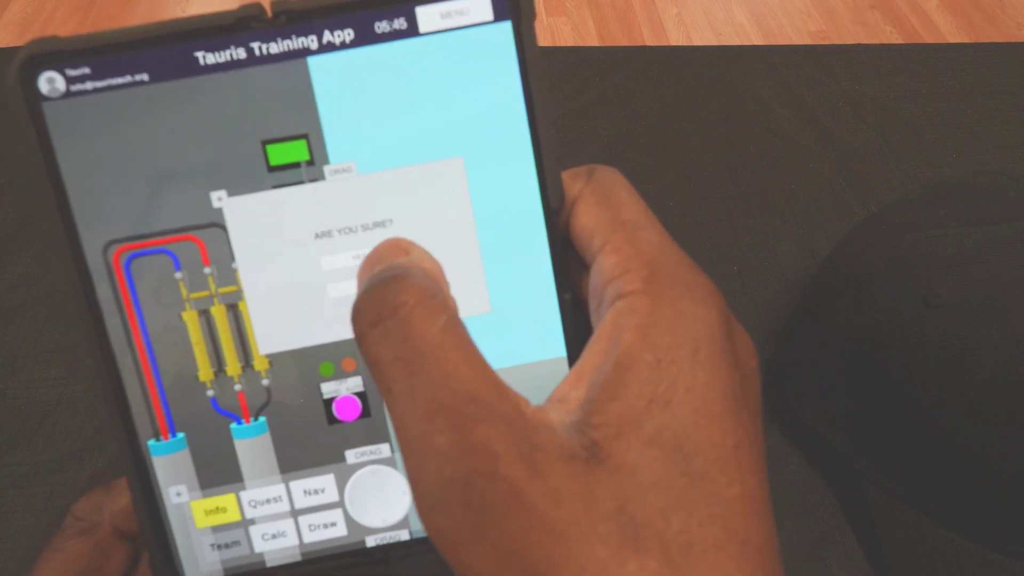
{"action": "left_click", "coordinate": [361, 257]}
{"action": "left_click", "coordinate": [404, 296]}
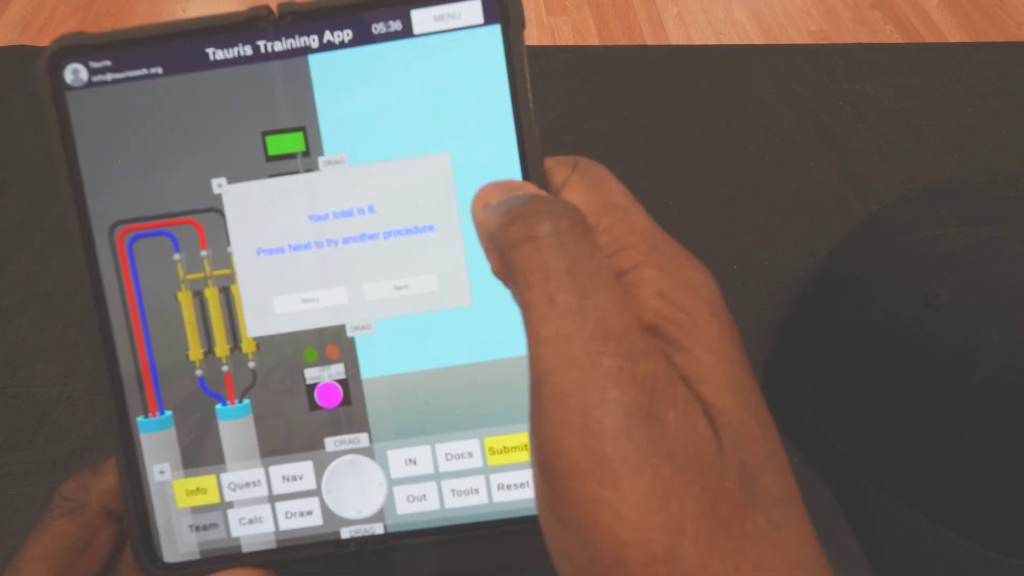